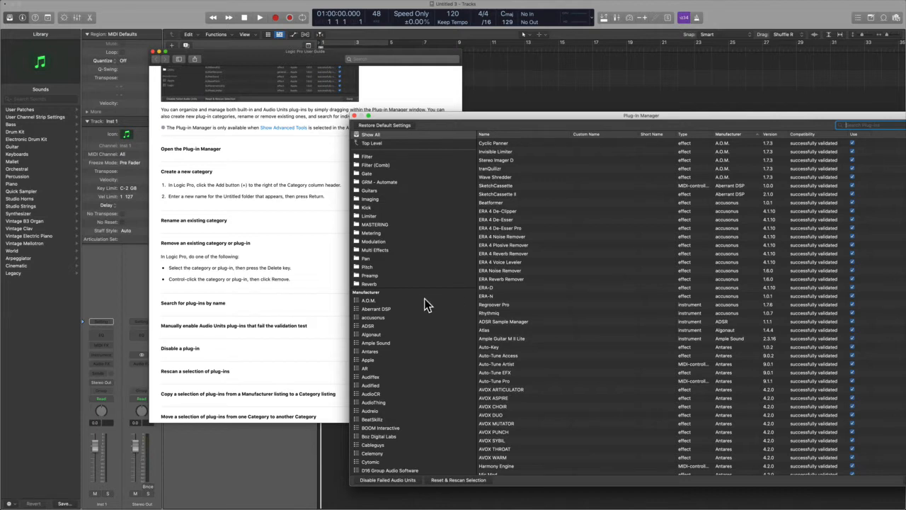
- Look through the remaining category folders in the Plug-in Manager
scroll(393, 225, down, 5)
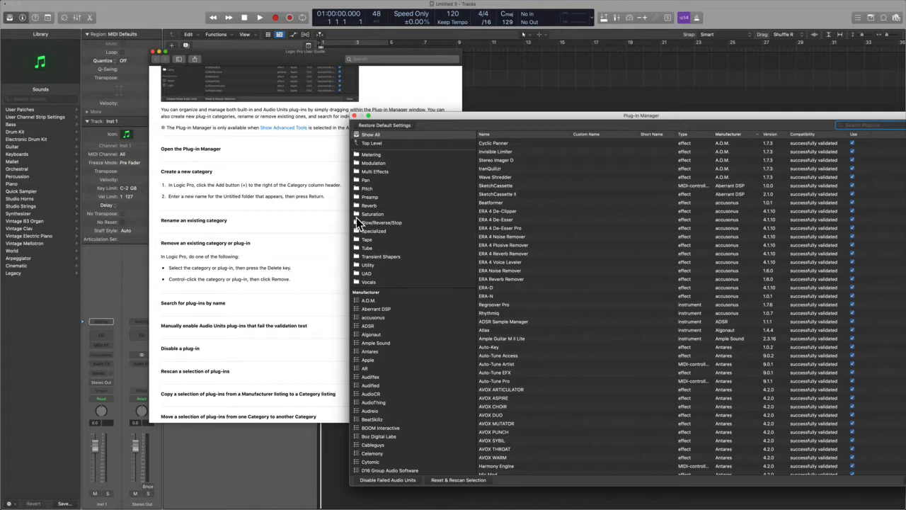
scroll(357, 217, down, 2)
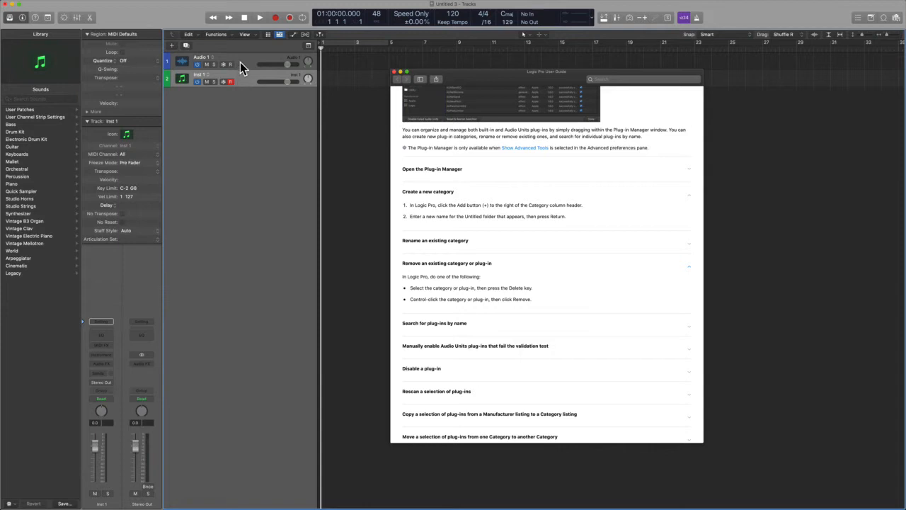
- Examine the effect plug-ins offered for the Audio 1 track's insert slot without choosing one
click(240, 62)
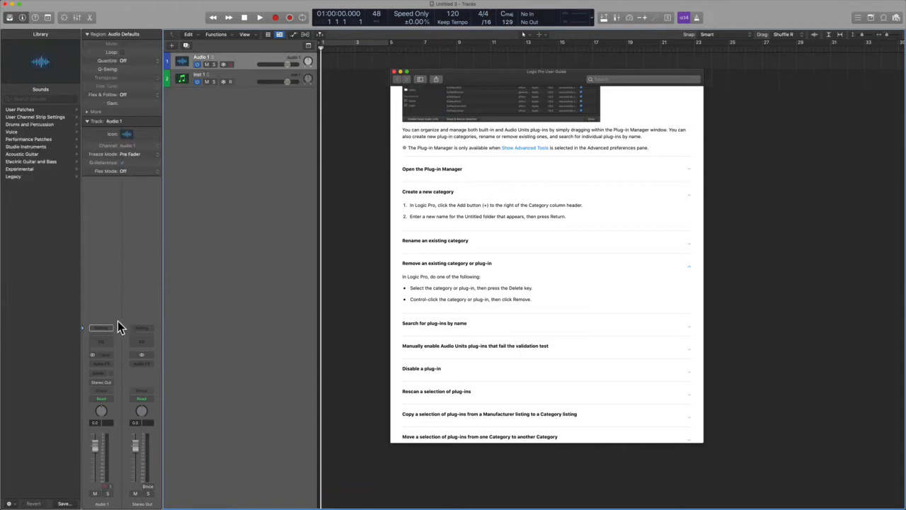
click(109, 364)
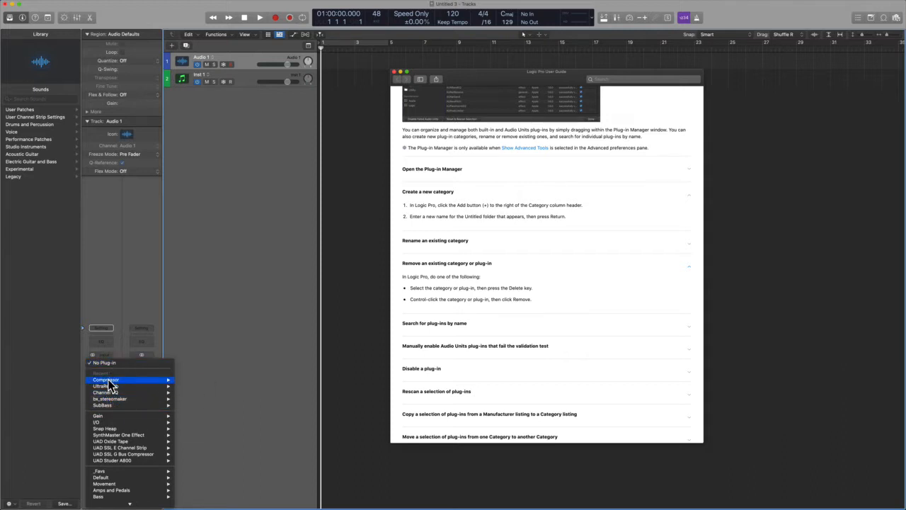
mouse_move(111, 401)
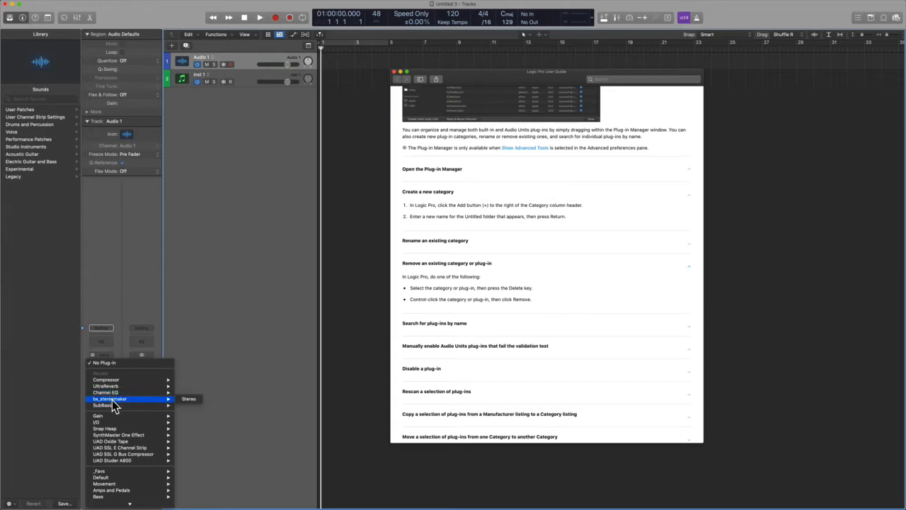
mouse_move(150, 504)
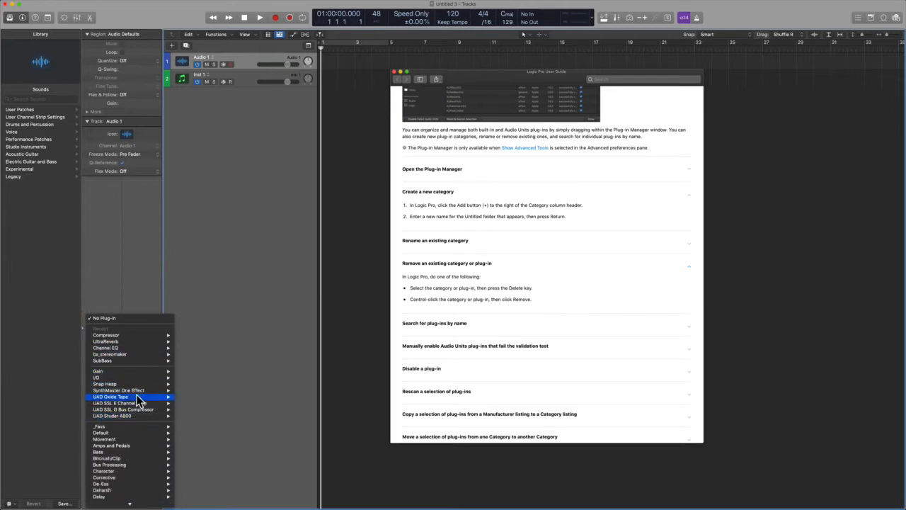
mouse_move(109, 418)
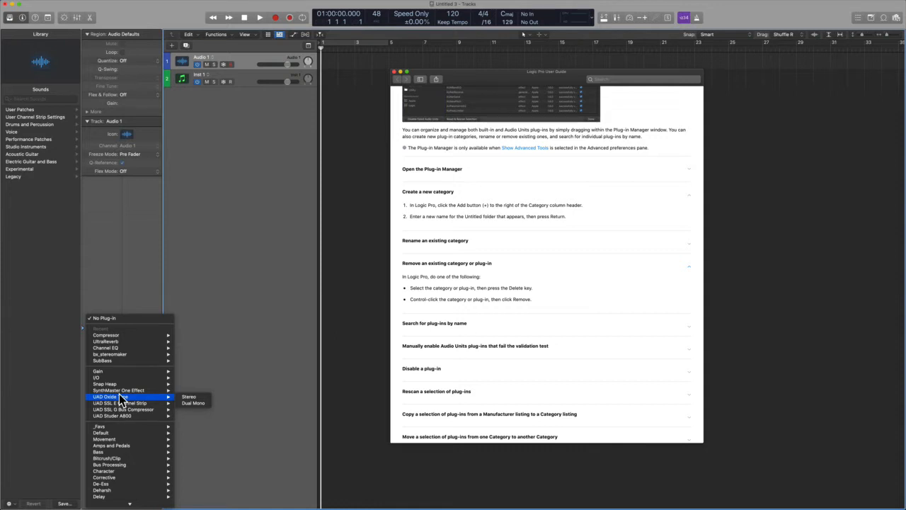
click(183, 319)
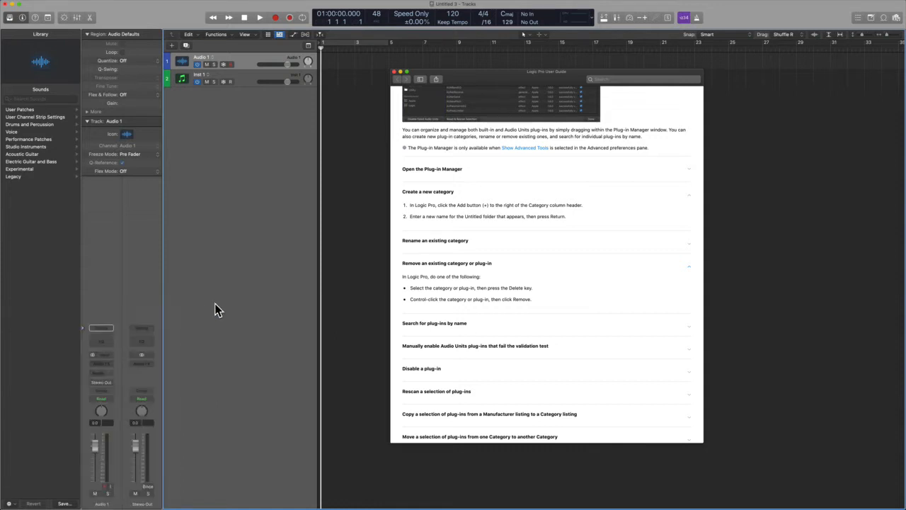
- Open the Plug-in Manager, review the plug-ins listed under Top Level, and close it
key(super+alt+p)
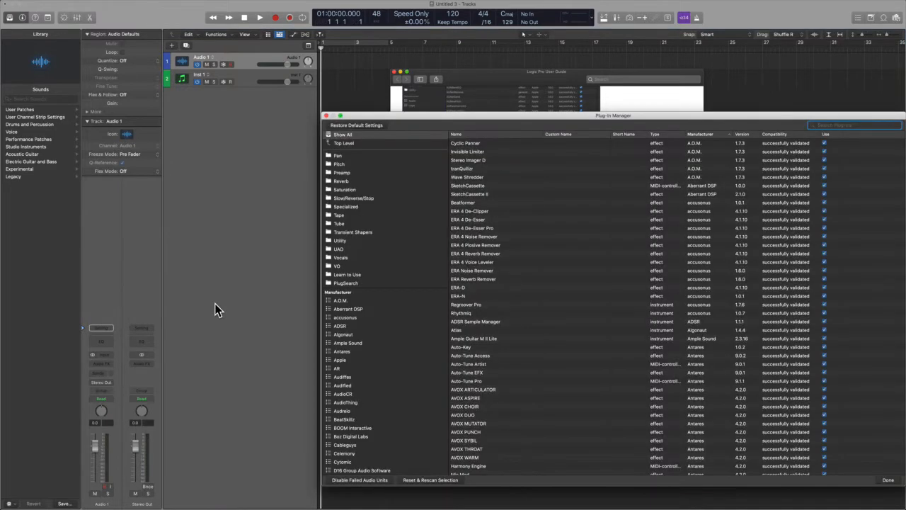
drag(440, 118, 302, 114)
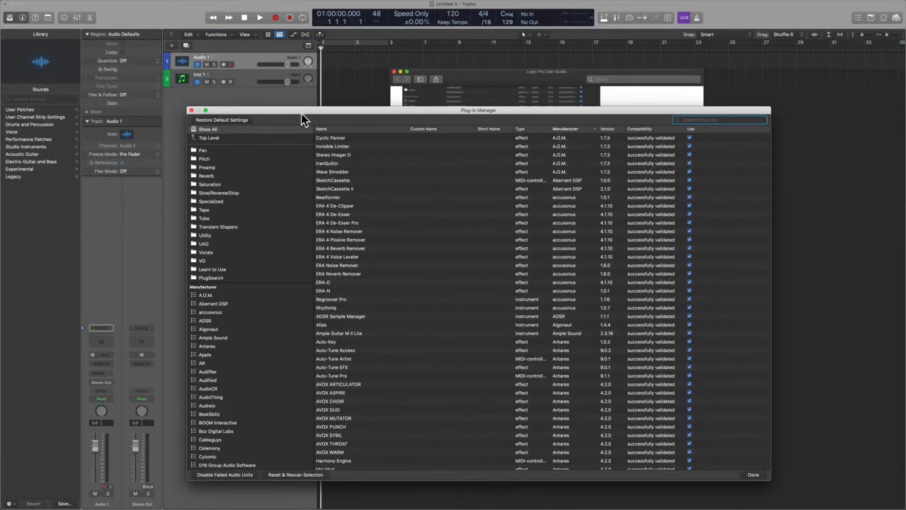
click(217, 138)
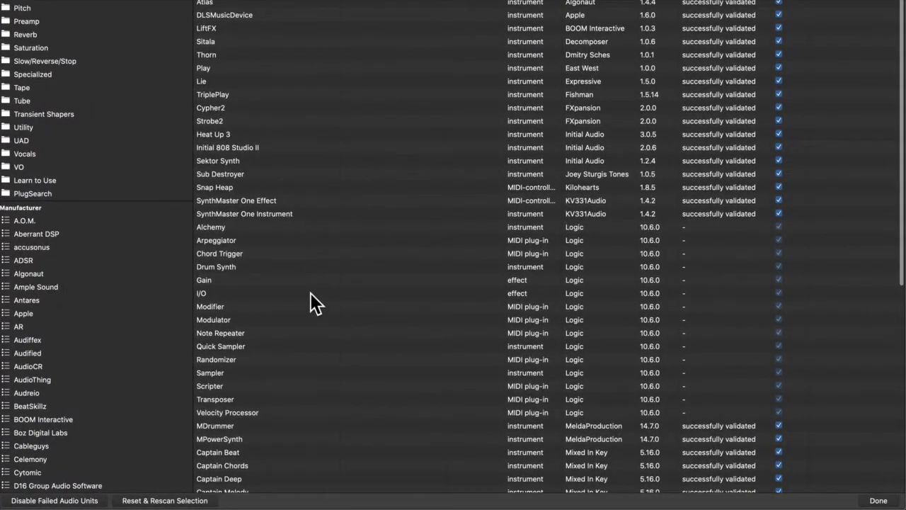
scroll(391, 369, down, 3)
scroll(305, 372, down, 5)
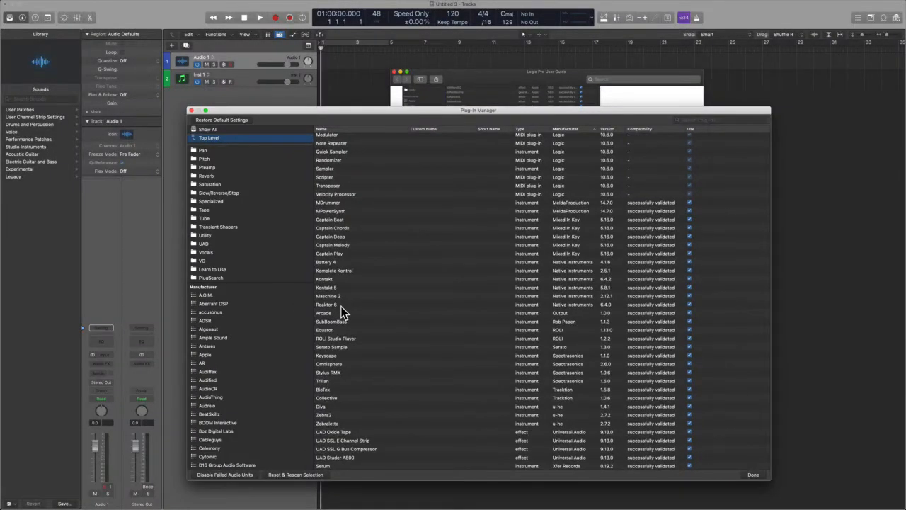
click(754, 475)
- Examine the instrument plug-ins offered for the Inst 1 track's instrument slot without choosing one
click(238, 72)
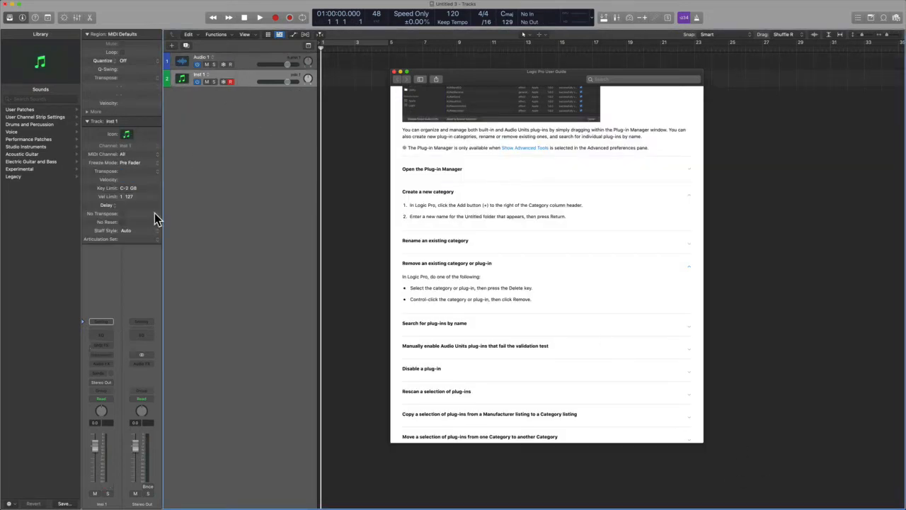
click(108, 356)
scroll(133, 488, down, 10)
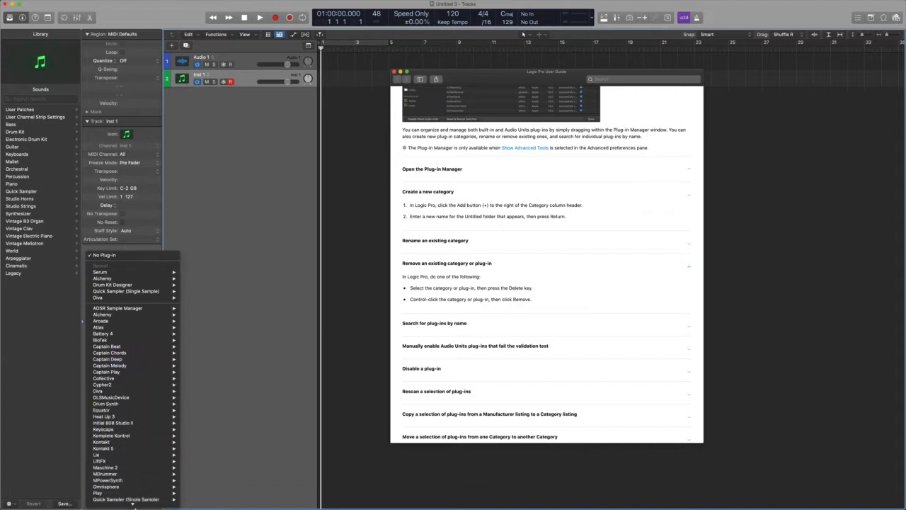
scroll(133, 489, down, 8)
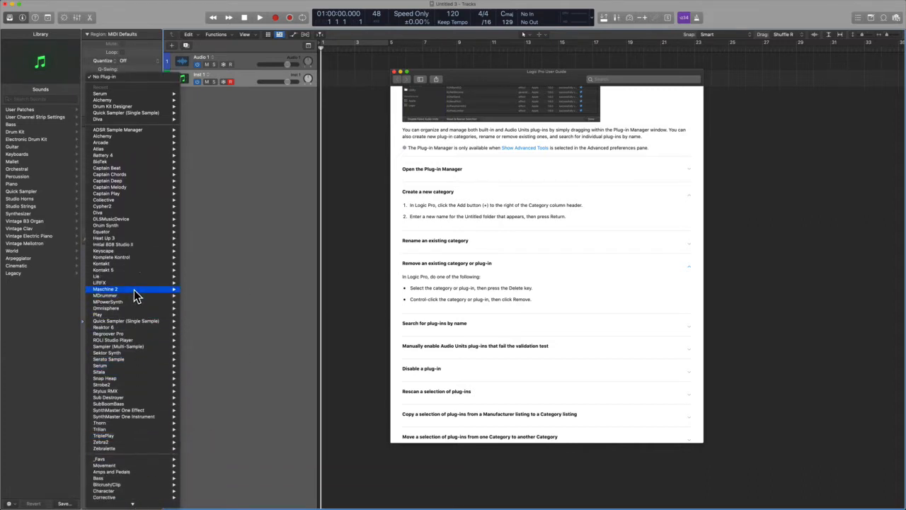
mouse_move(137, 352)
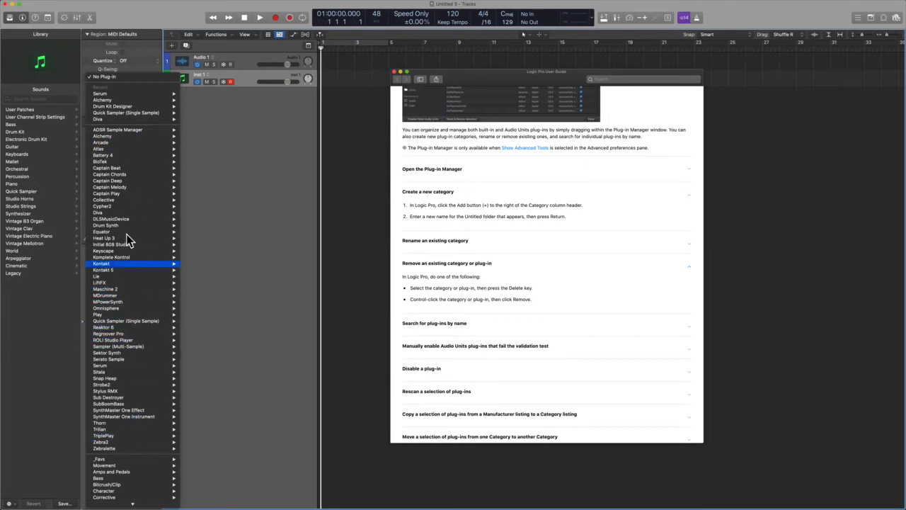
click(299, 145)
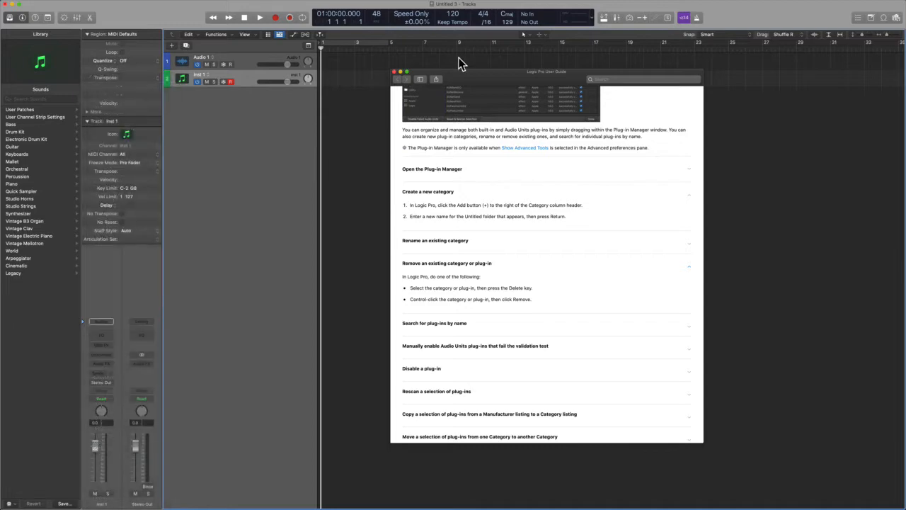
- Reopen the Plug-in Manager and arrange it side by side with the user guide window
drag(458, 75, 231, 99)
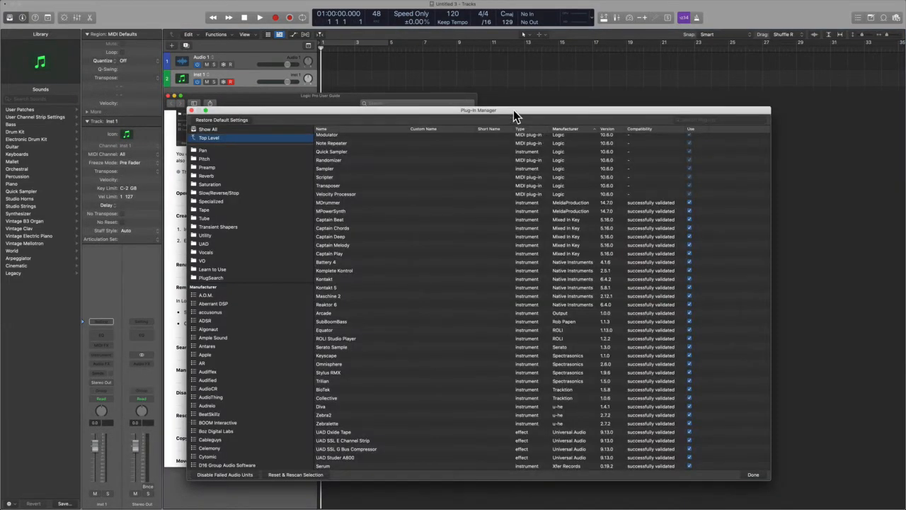
drag(514, 111, 701, 99)
drag(337, 98, 223, 93)
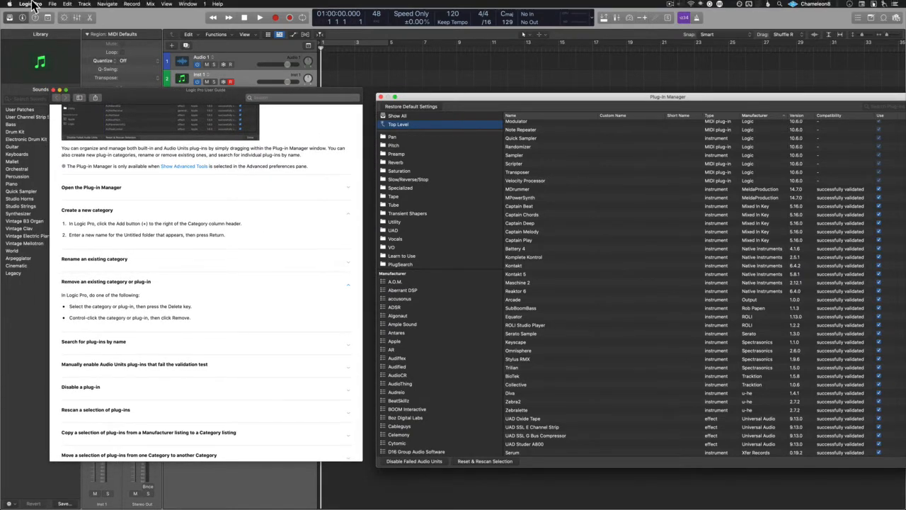
- Check where the Plug-in Manager is found among the preferences and view the user guide's remaining topics
click(31, 4)
mouse_move(33, 26)
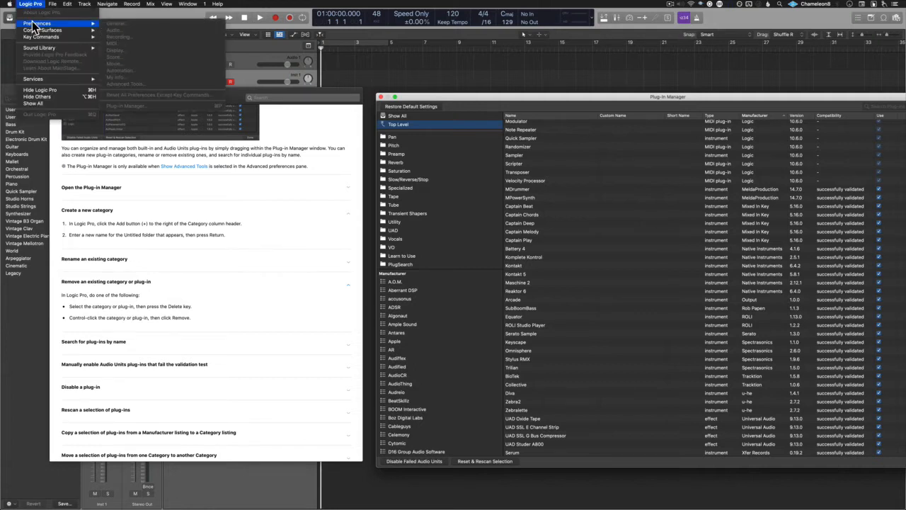
click(198, 171)
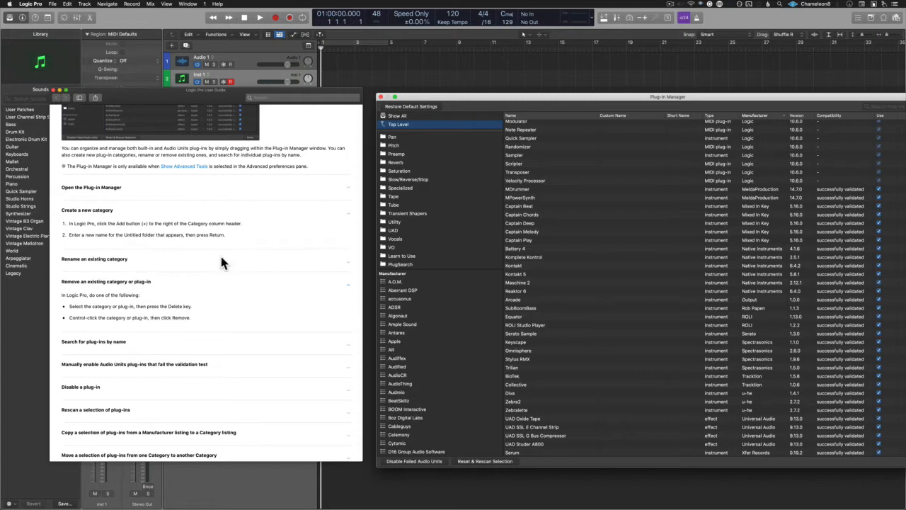
scroll(231, 274, down, 2)
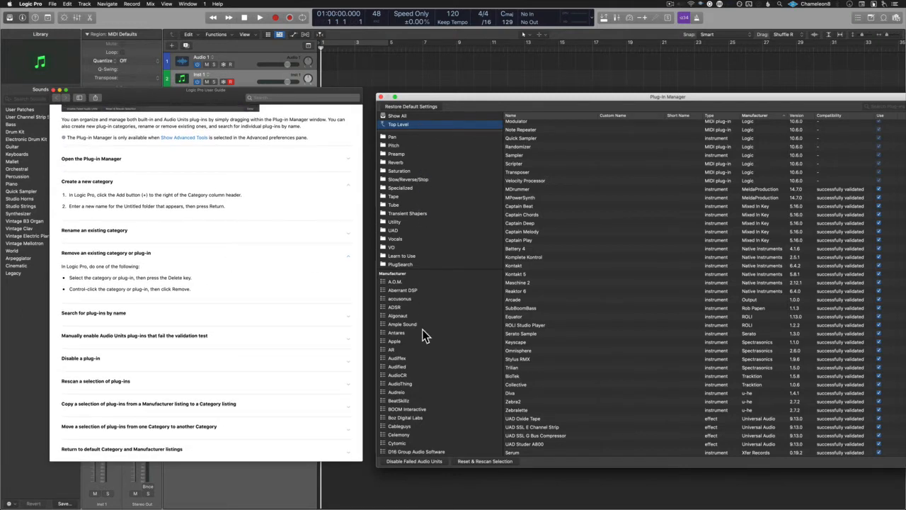
- Review the plug-ins in the De-Ess, Corrective, Character, Bus Processing, Bass and Bitcrush/Clip categories, ending with MBitFun selected
scroll(412, 190, up, 5)
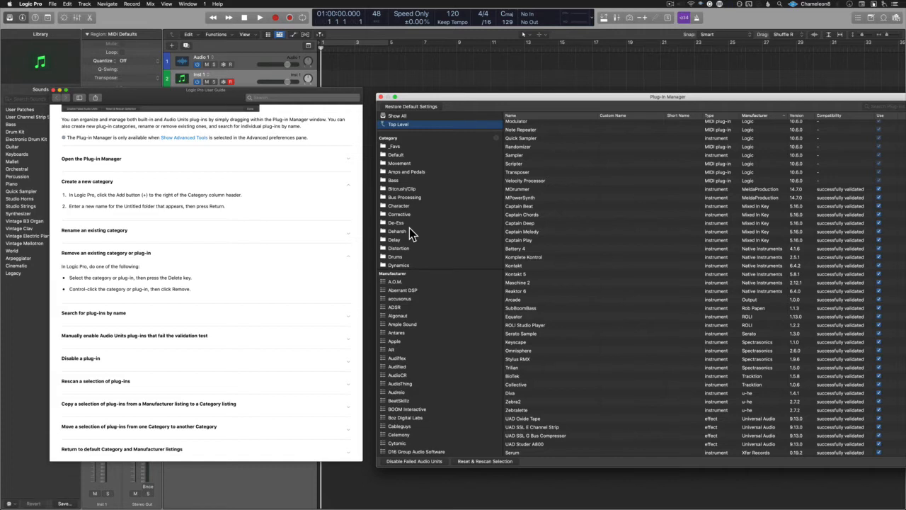
click(405, 224)
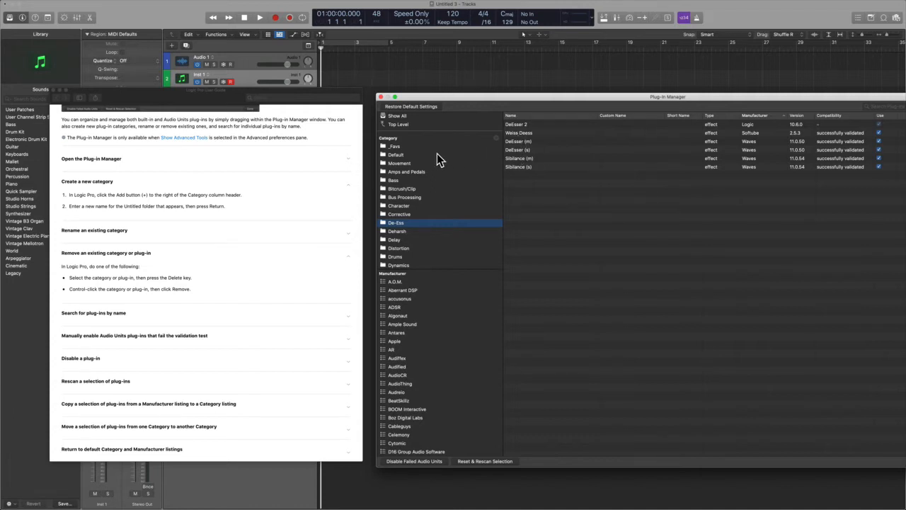
click(411, 214)
click(410, 205)
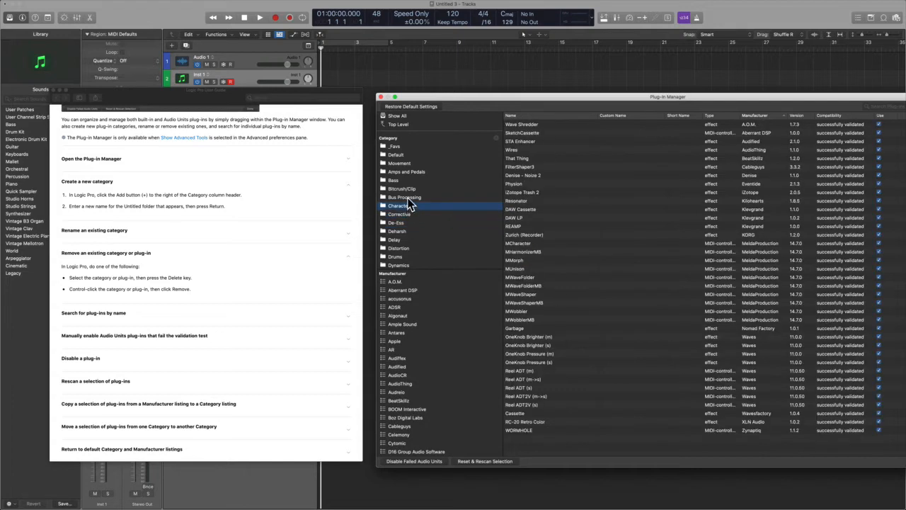
click(409, 199)
click(410, 189)
click(410, 182)
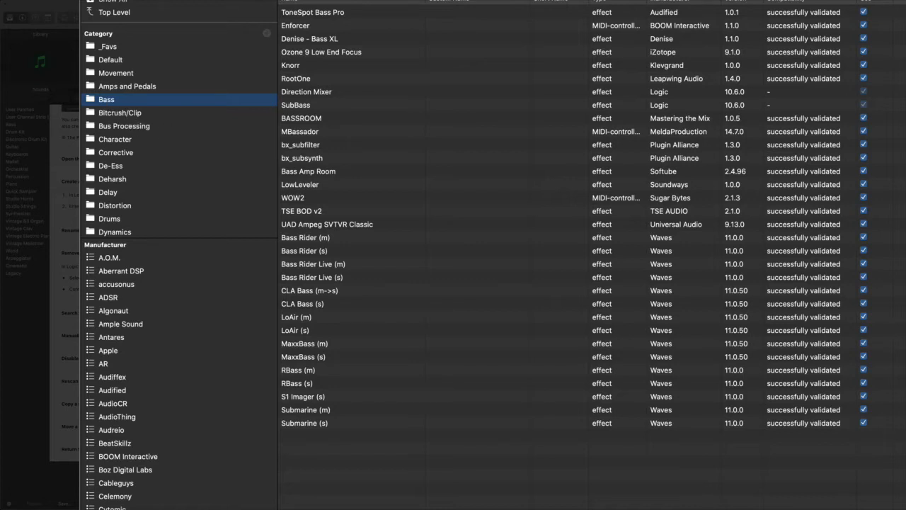
click(128, 113)
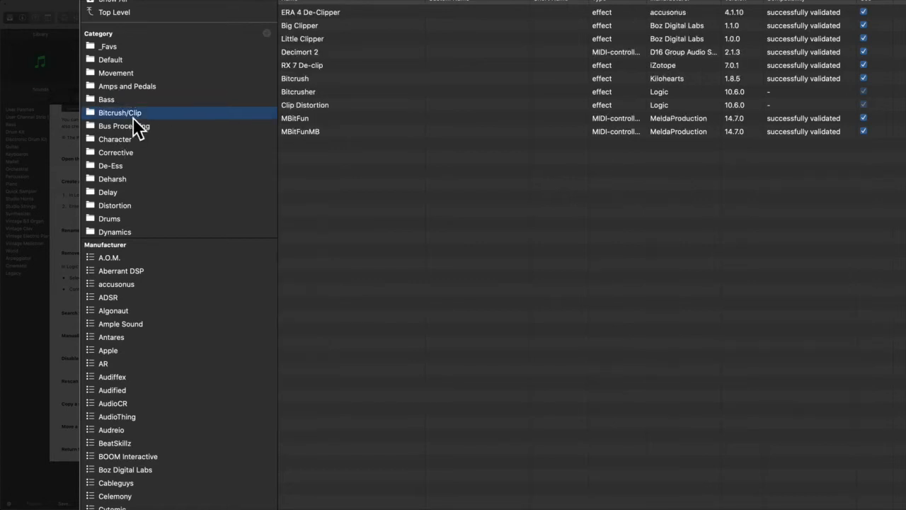
click(309, 117)
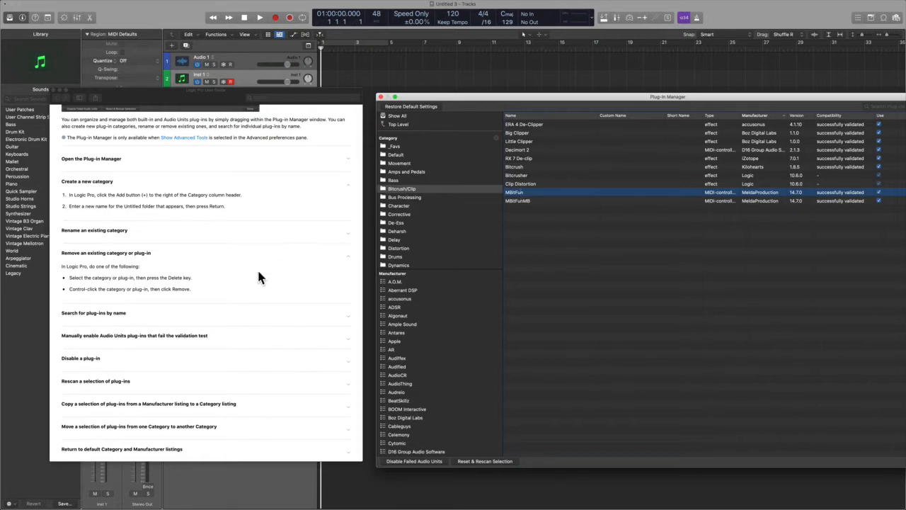
- Expand the guide's "Search for plug-ins by name" section and reposition both windows so the whole Plug-in Manager fits on screen
click(125, 319)
click(99, 317)
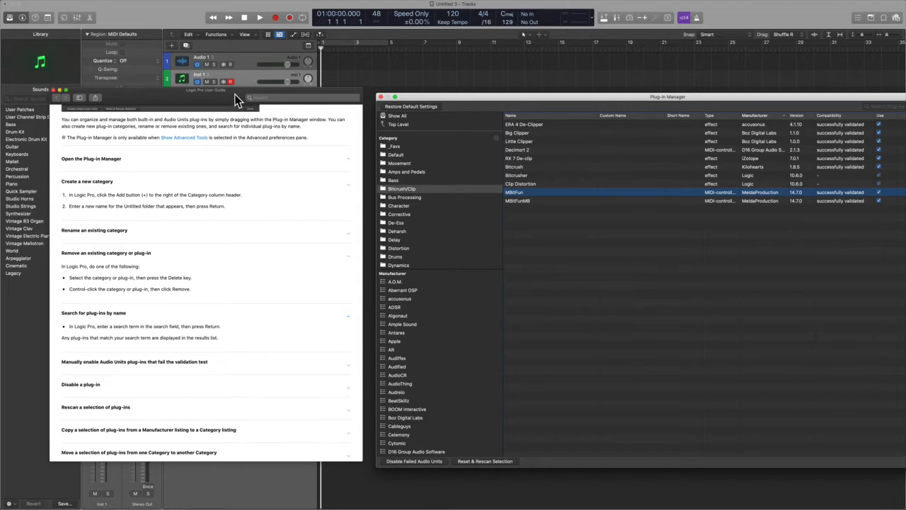
drag(236, 100, 206, 75)
drag(455, 99, 348, 75)
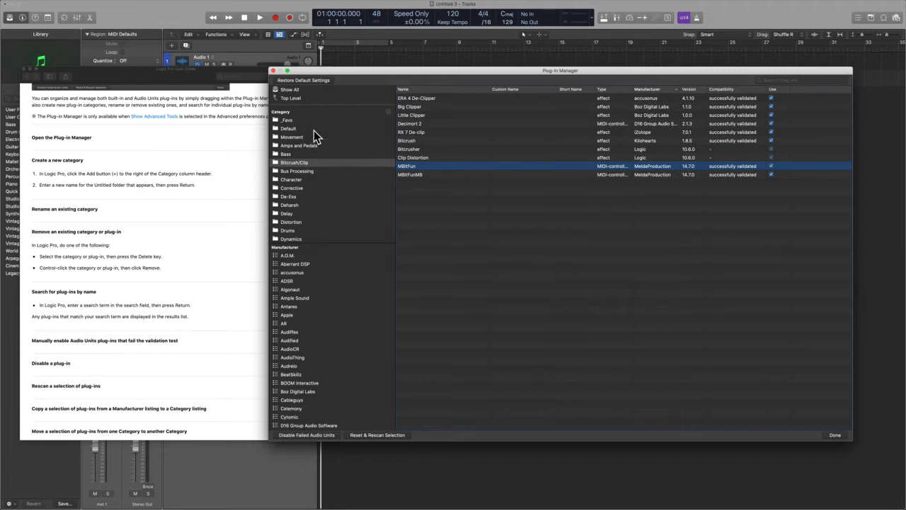
- Search all plug-ins for "over" and compare the results under Show All and the Aberrant DSP manufacturer
click(309, 91)
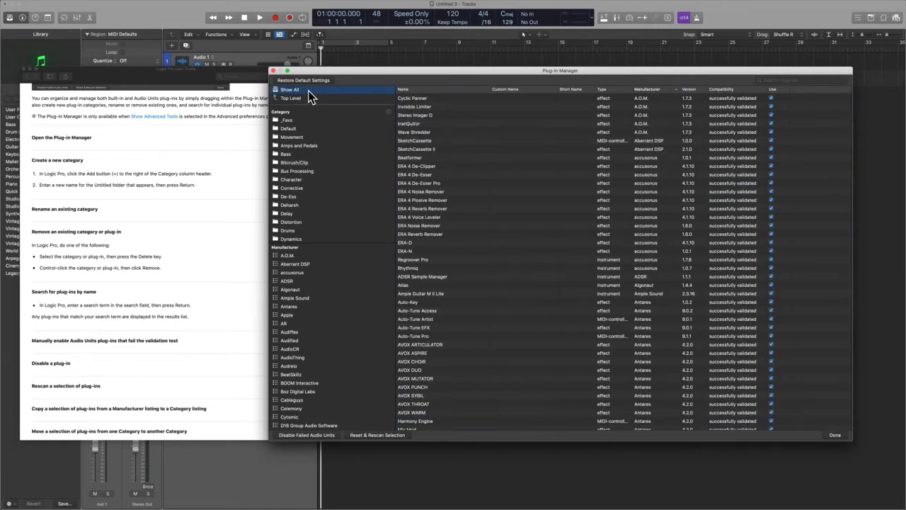
click(785, 79)
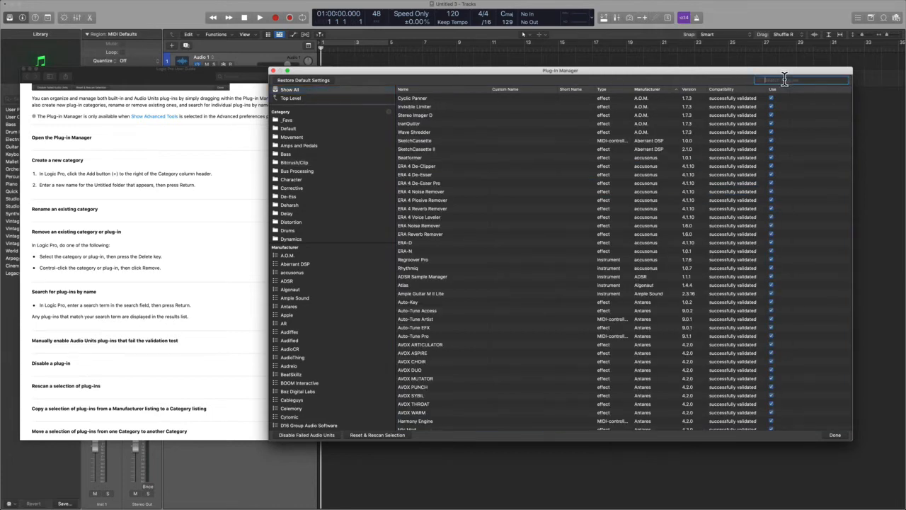
text(over)
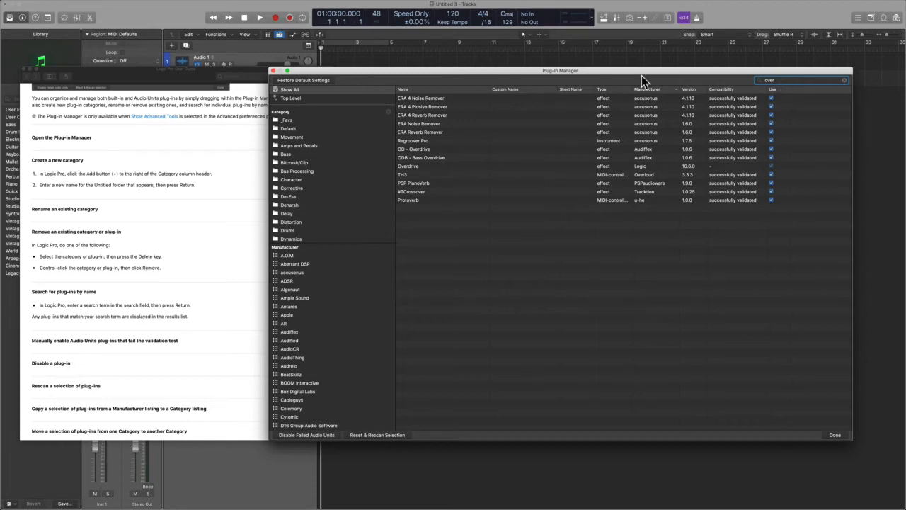
click(304, 91)
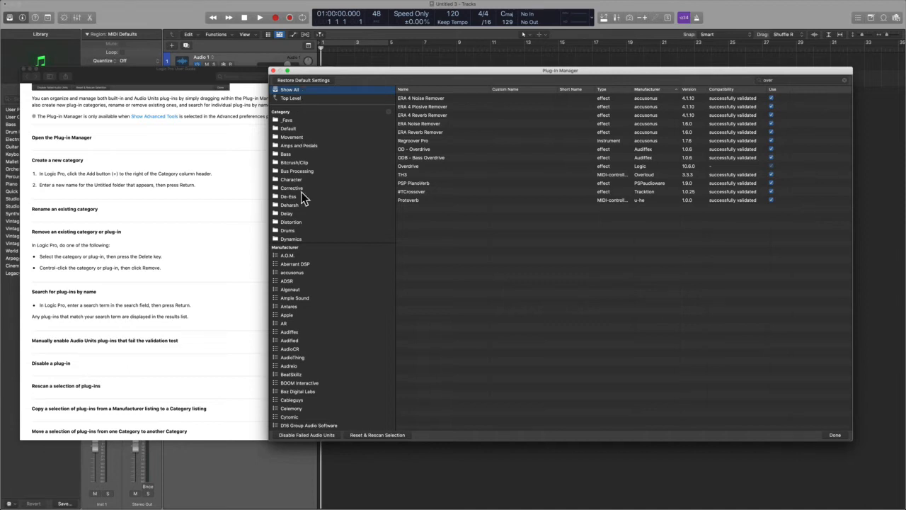
click(301, 265)
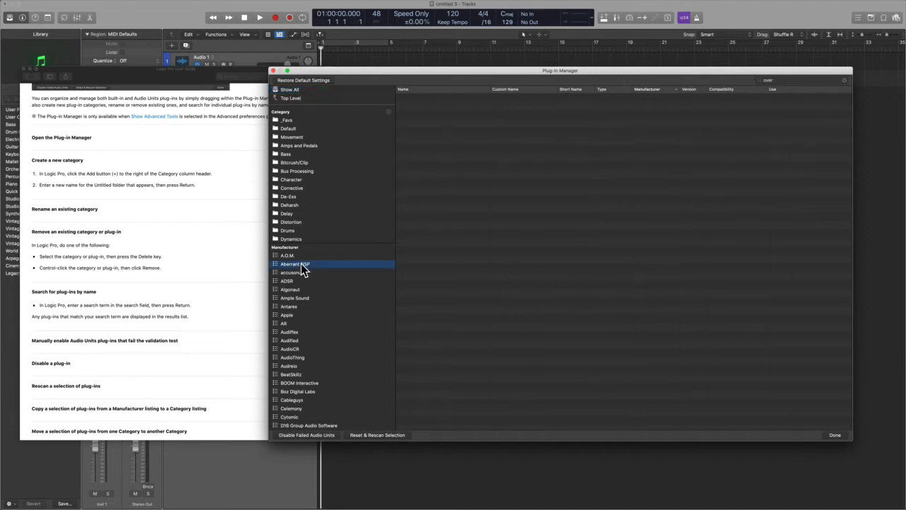
- Clear the plug-in search and browse the plug-ins of several manufacturers, including BeatSkillz, ending on Dada Life
click(845, 80)
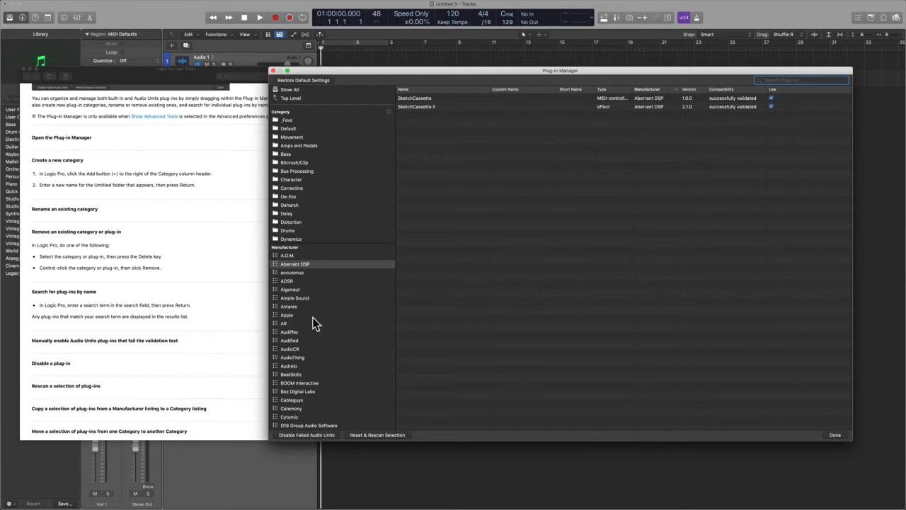
scroll(305, 287, down, 2)
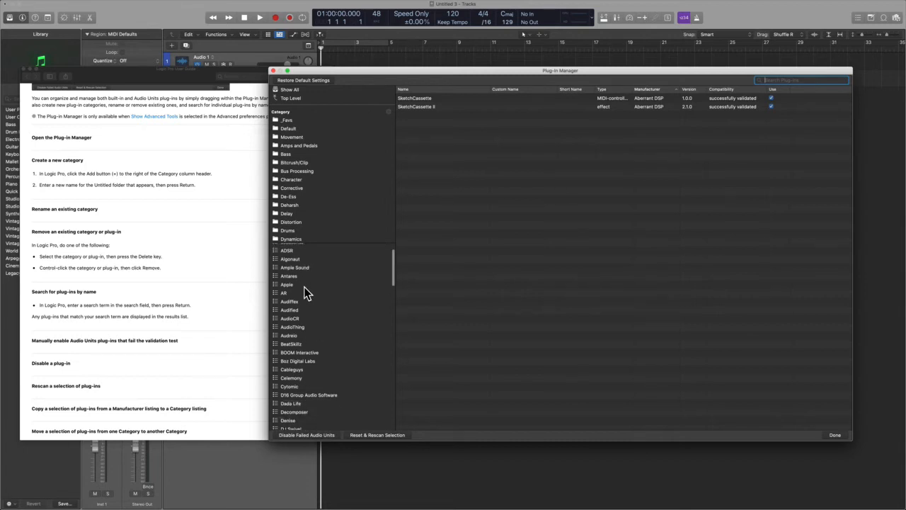
click(305, 287)
scroll(304, 287, down, 2)
click(305, 287)
scroll(305, 287, down, 1)
scroll(304, 291, down, 2)
click(305, 285)
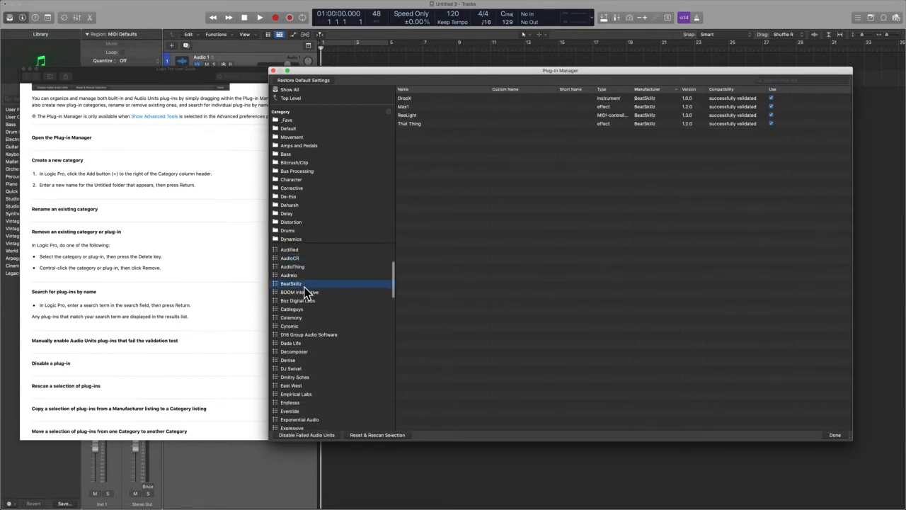
scroll(304, 291, down, 3)
click(304, 315)
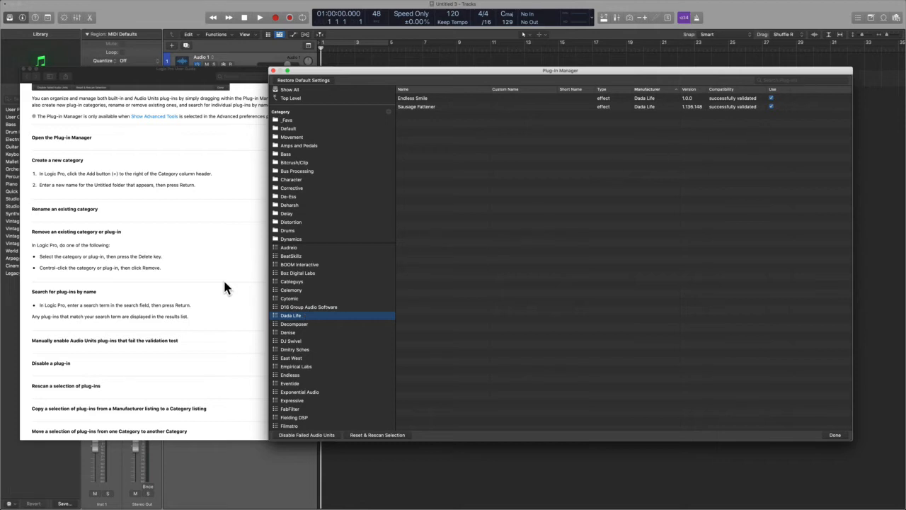
- Expand the guide's section on manually enabling Audio Units plug-ins that fail validation and move the Plug-in Manager aside to uncover its text
scroll(222, 278, down, 3)
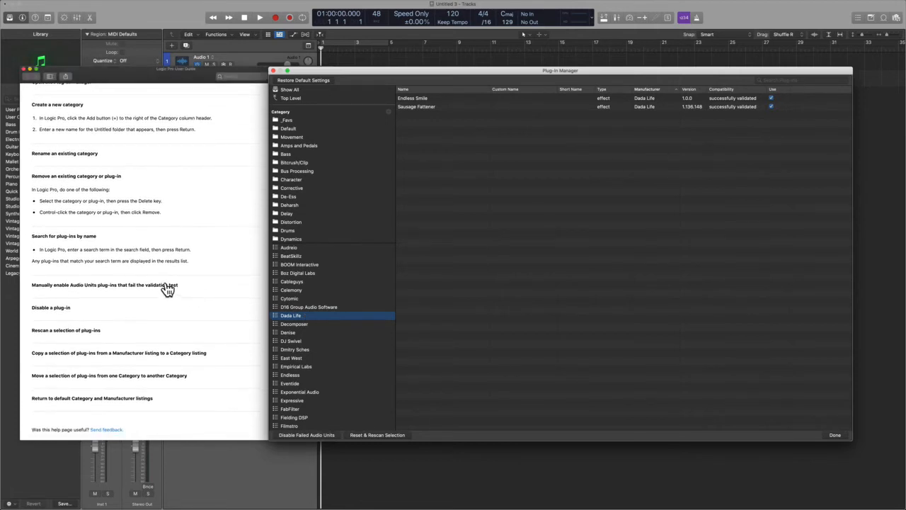
click(166, 285)
drag(328, 74, 359, 72)
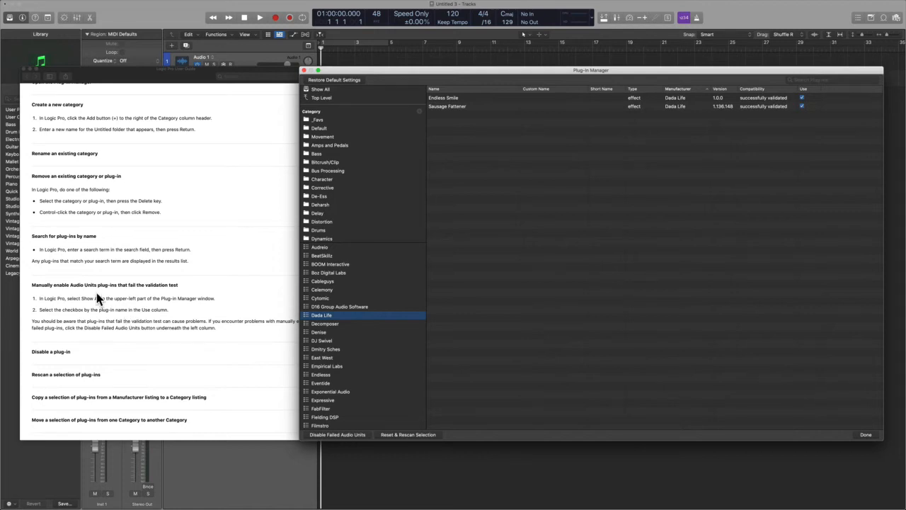
- Show all plug-ins sorted by compatibility and select the non-validated ones from AUDistortion through UAD Softube Vocoder
click(330, 89)
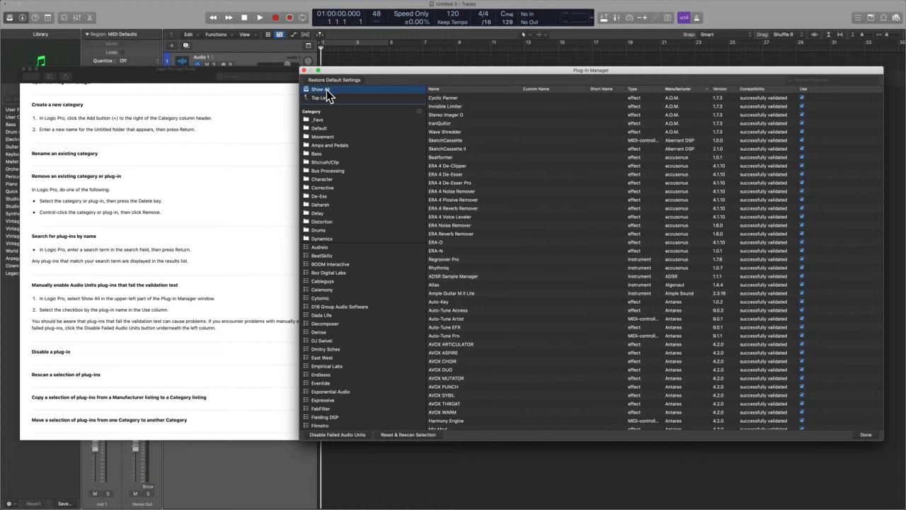
click(757, 90)
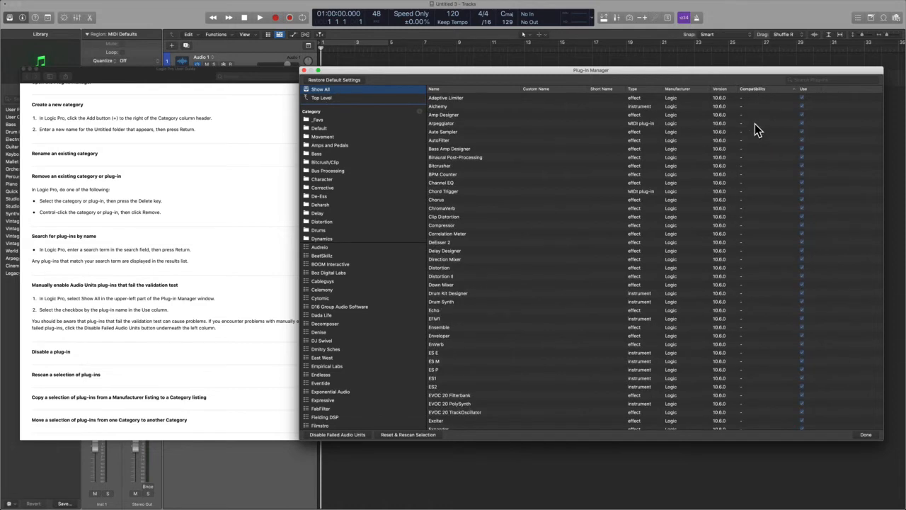
scroll(756, 163, down, 15)
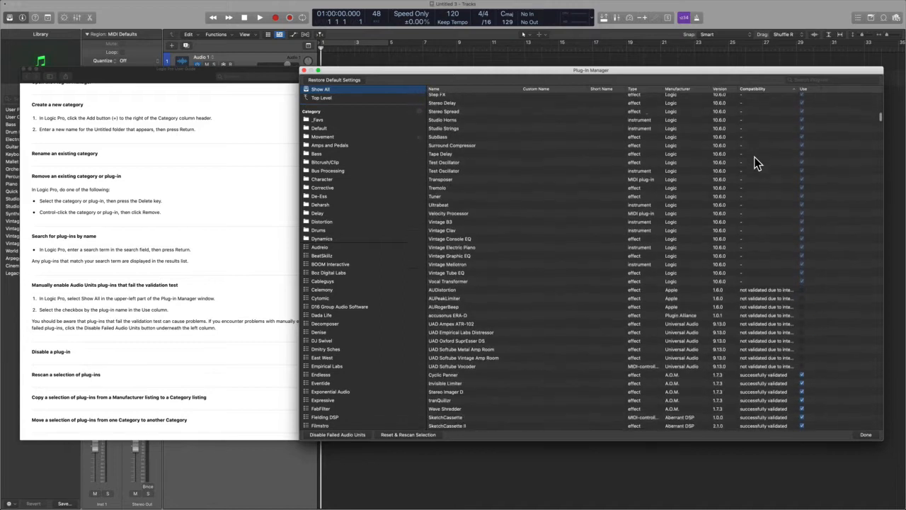
click(753, 293)
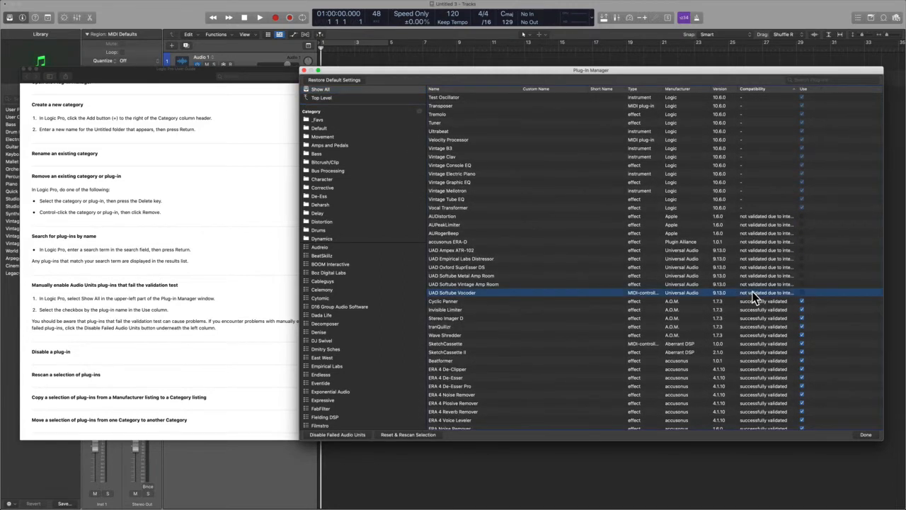
shift+click(757, 217)
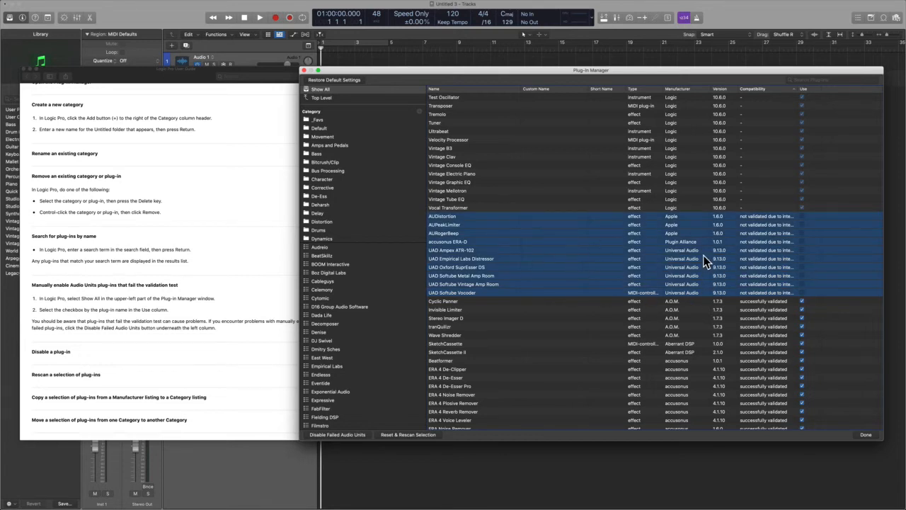
- Examine the successfully validated plug-ins for ones not in use, comparing MixChecker with MixChecker Pro and leaving MixChecker selected
scroll(751, 283, down, 2)
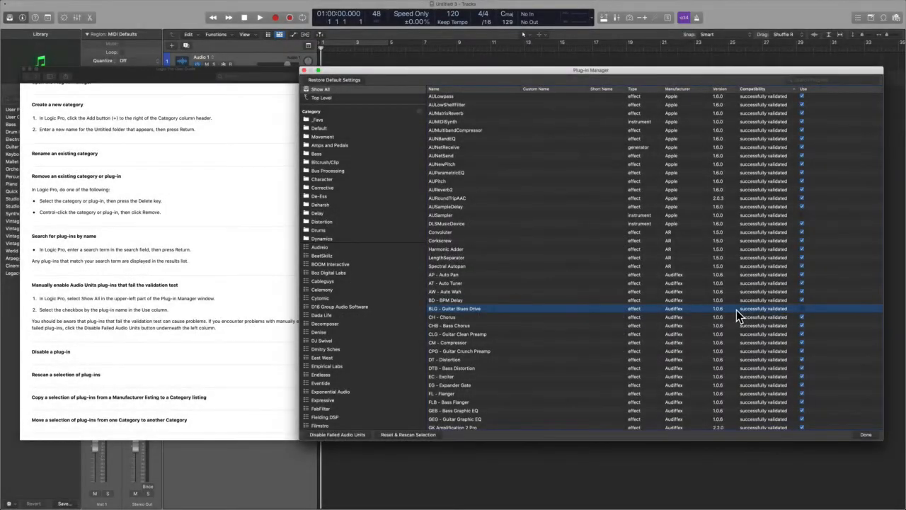
click(753, 215)
scroll(754, 216, down, 10)
scroll(756, 352, down, 7)
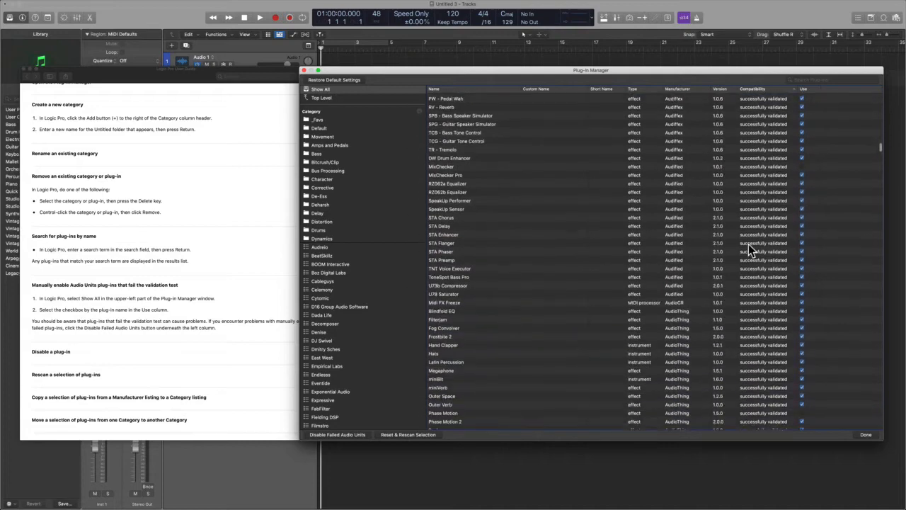
click(749, 167)
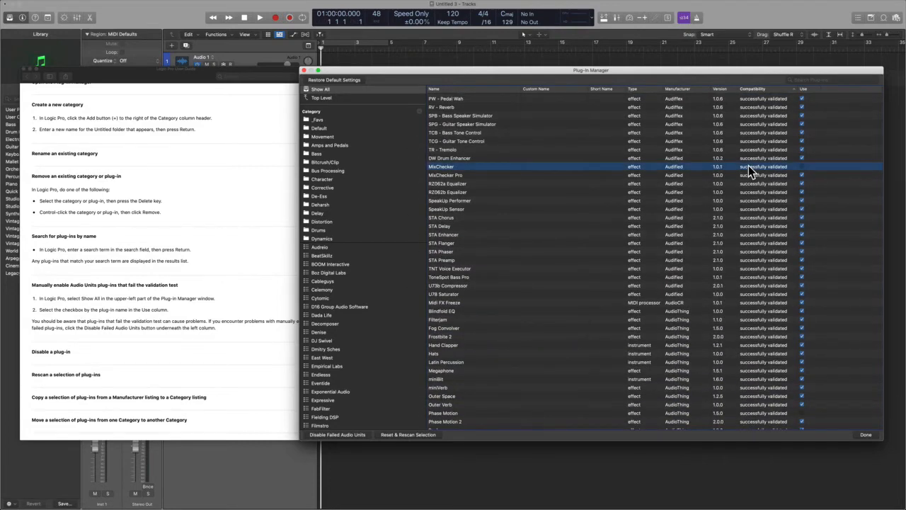
click(453, 176)
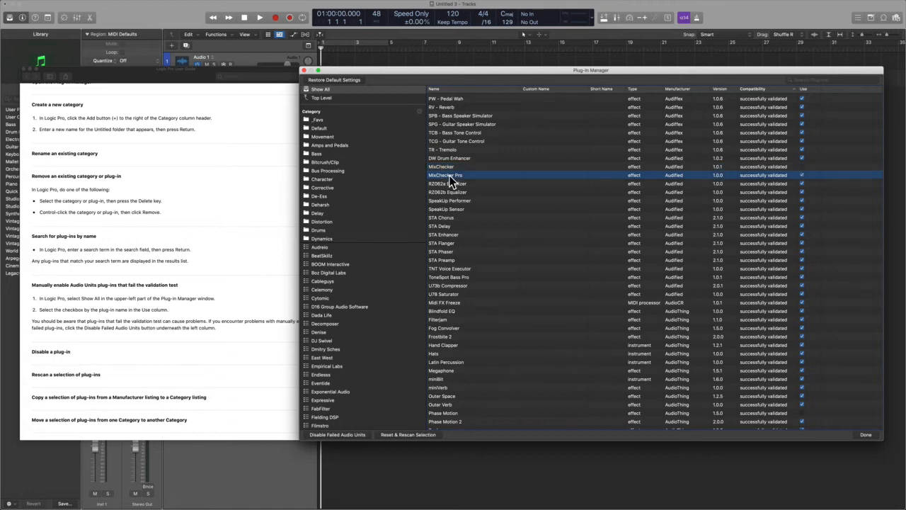
click(461, 167)
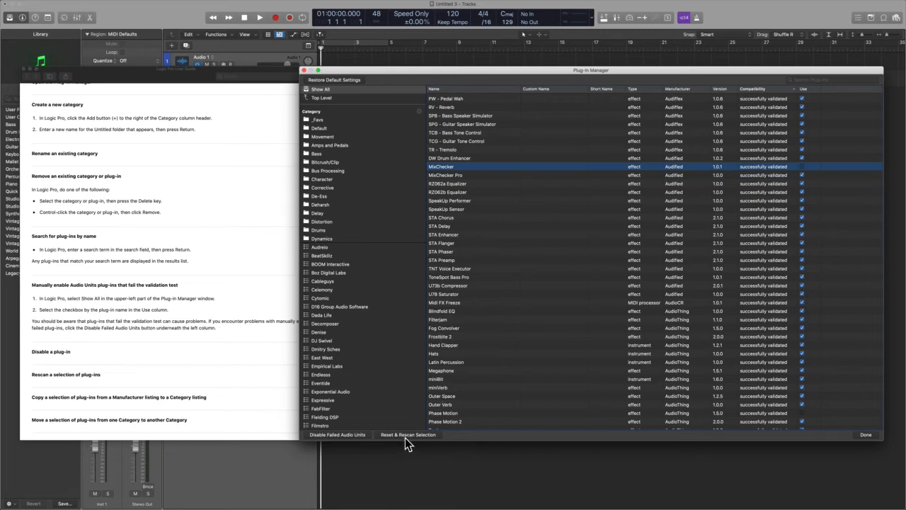
- Expand the guide's "Disable a plug-in" and "Rescan a selection of plug-ins" sections and read their instructions
scroll(211, 329, down, 3)
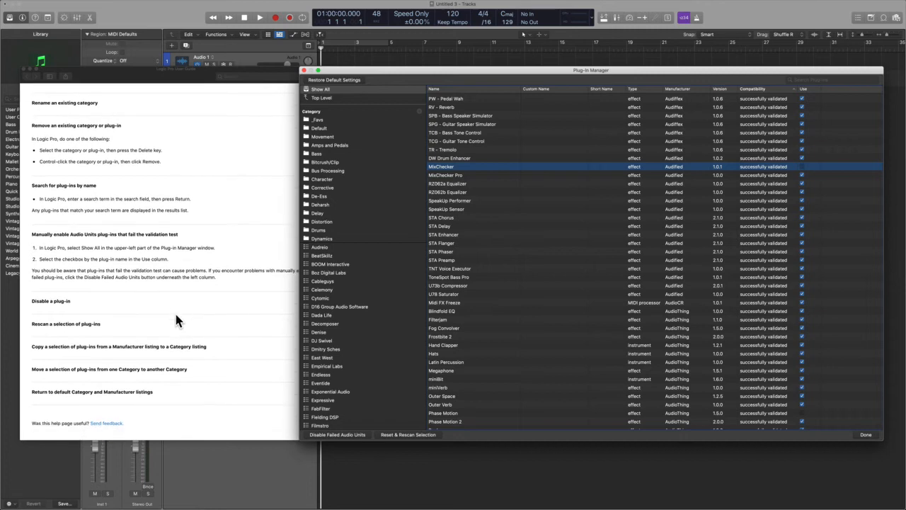
click(69, 302)
click(69, 302)
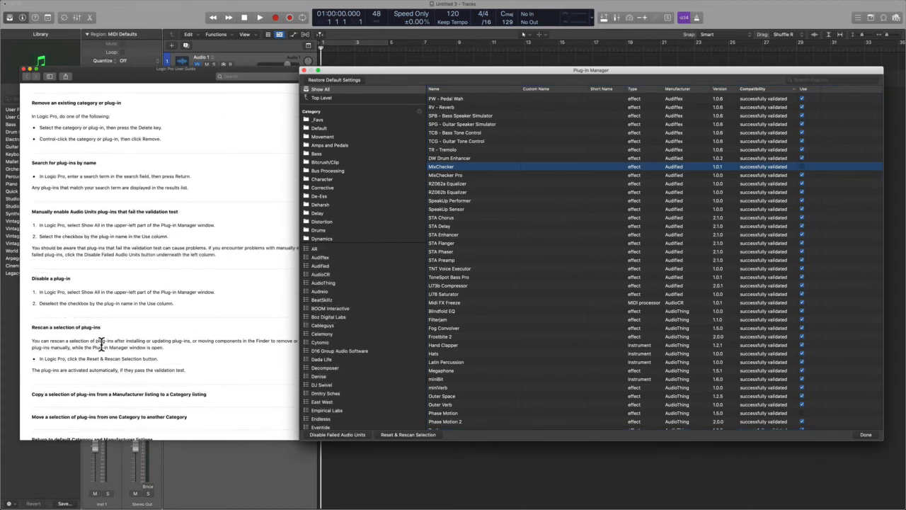
click(802, 166)
scroll(236, 344, down, 3)
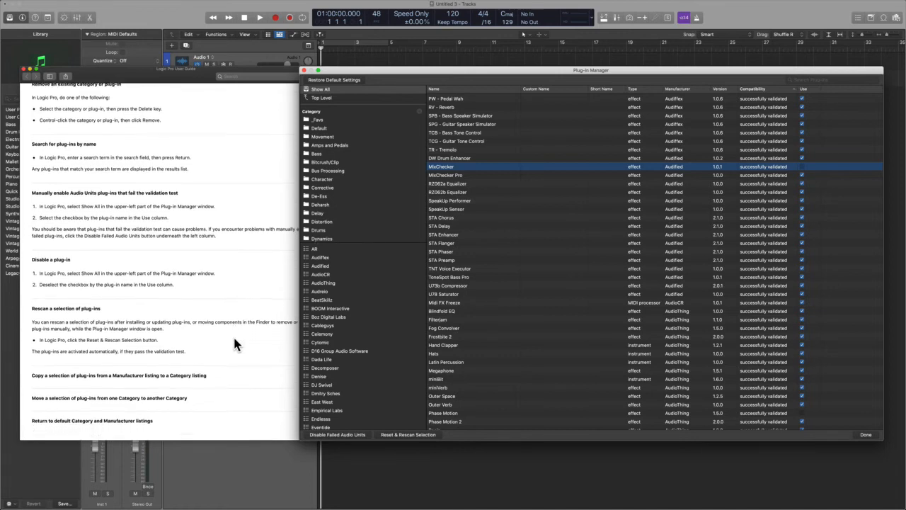
scroll(235, 338, down, 2)
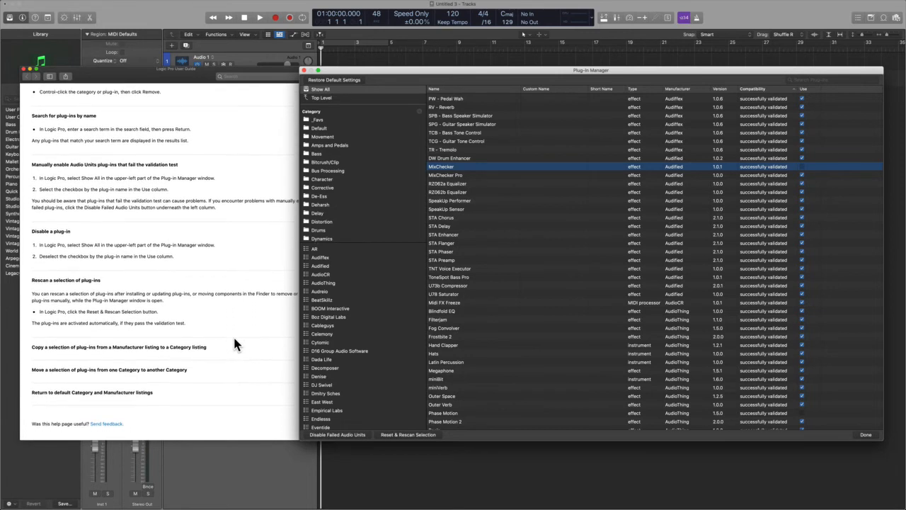
- Expand the guide's section on copying plug-ins to a category and copy FilterShaper3 from the Cableguys listing into the _Favs category
click(157, 351)
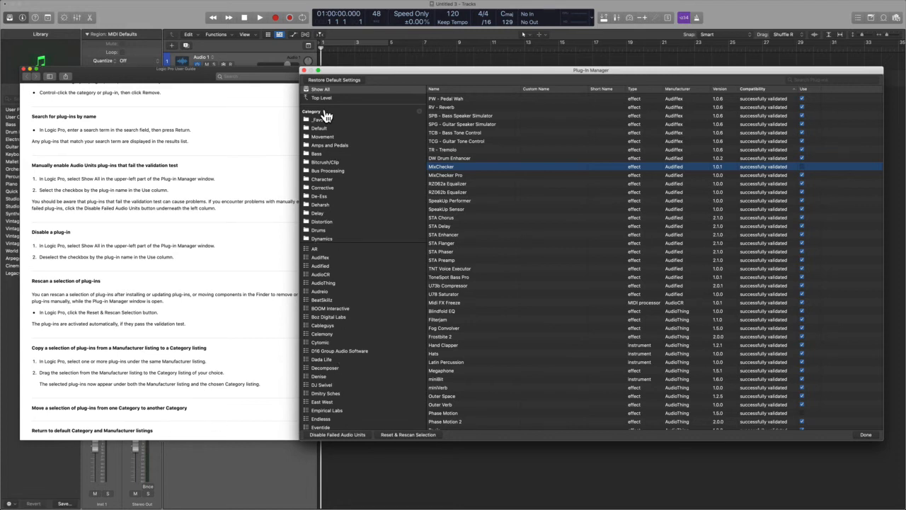
click(330, 326)
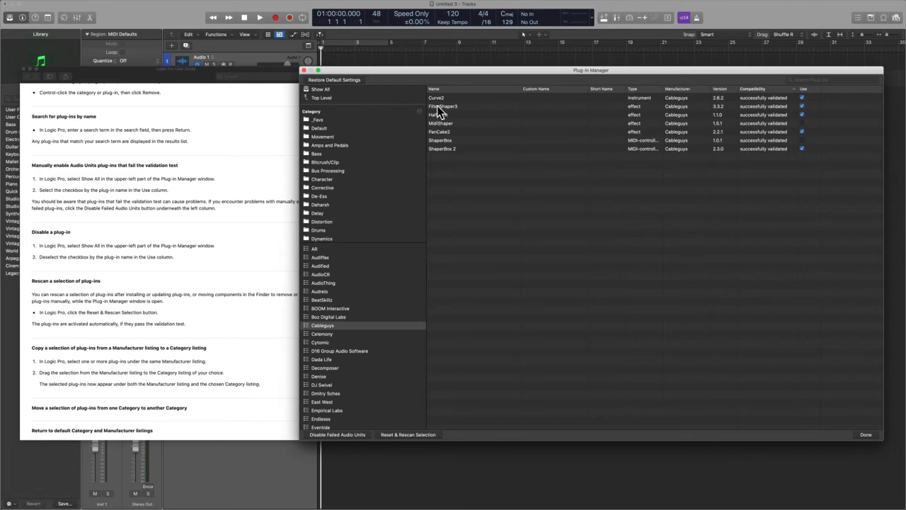
drag(439, 111, 323, 123)
scroll(130, 385, down, 3)
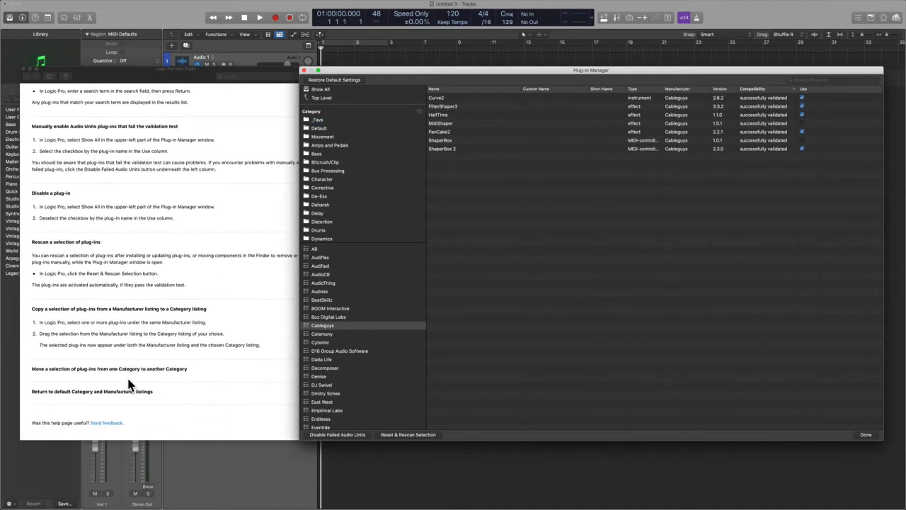
- Expand the guide's section on moving plug-ins between categories and select MRhythmizerMB through WOW2 in the Movement category
click(114, 372)
click(91, 371)
scroll(95, 394, down, 1)
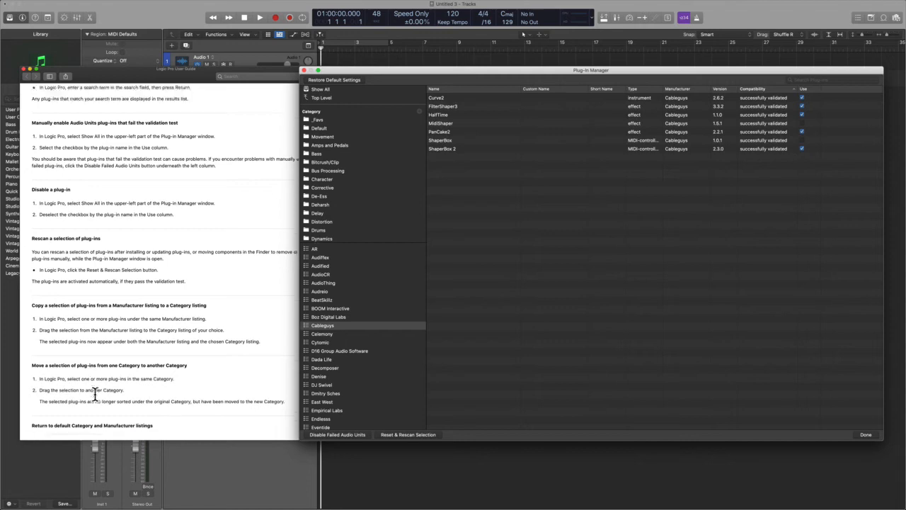
scroll(94, 394, down, 1)
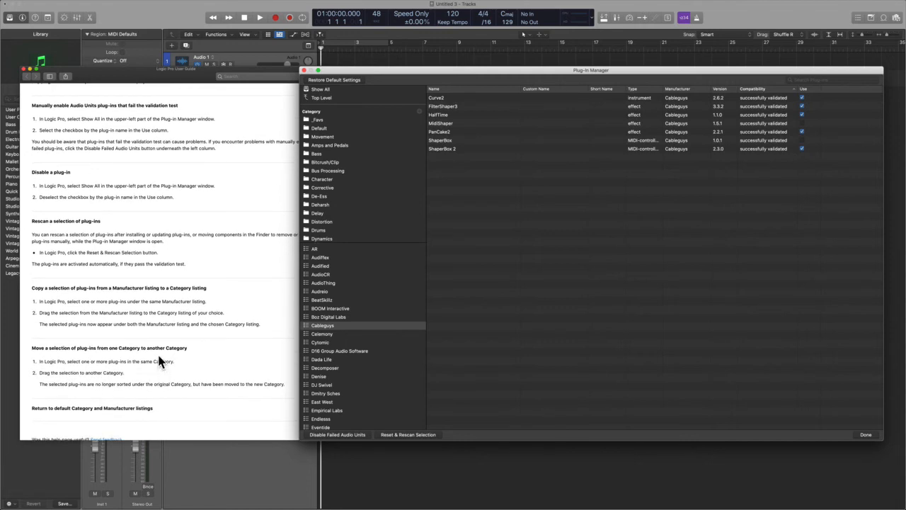
click(327, 128)
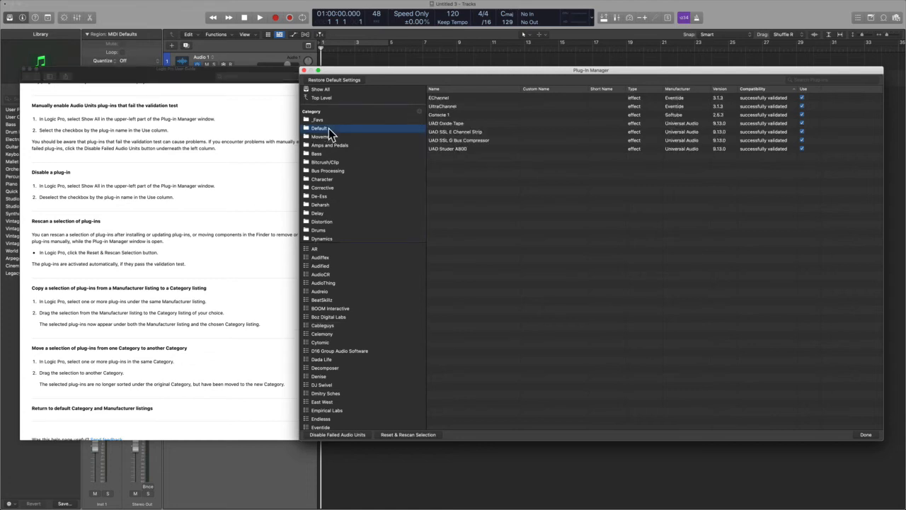
drag(518, 201, 476, 133)
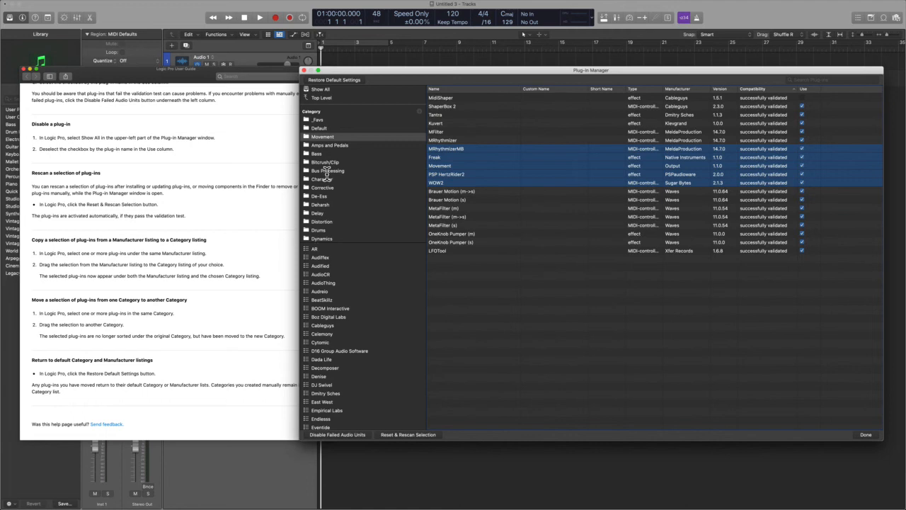
- Show all plug-ins again and select Clip Distortion in the list
click(337, 90)
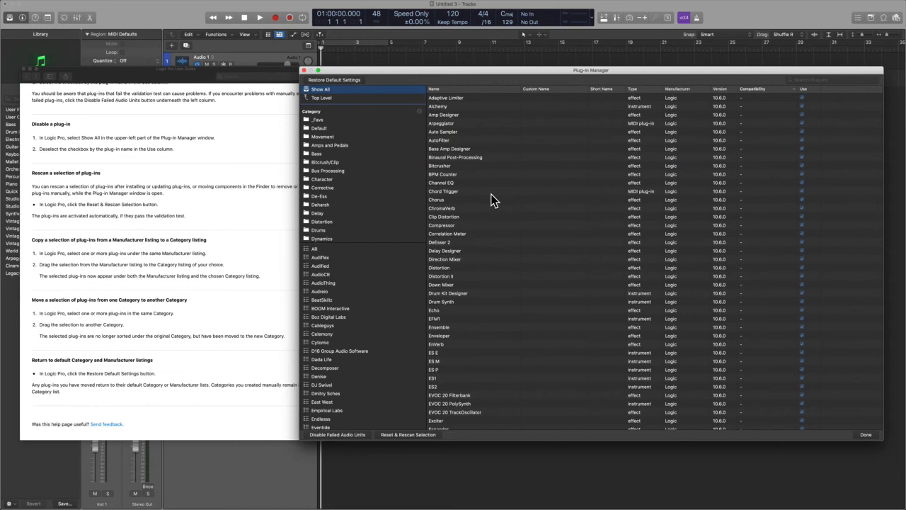
click(814, 81)
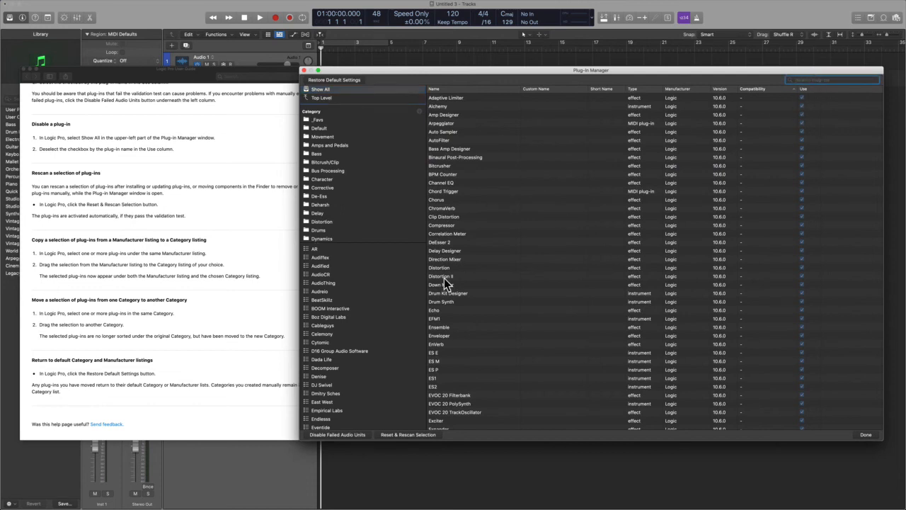
click(474, 219)
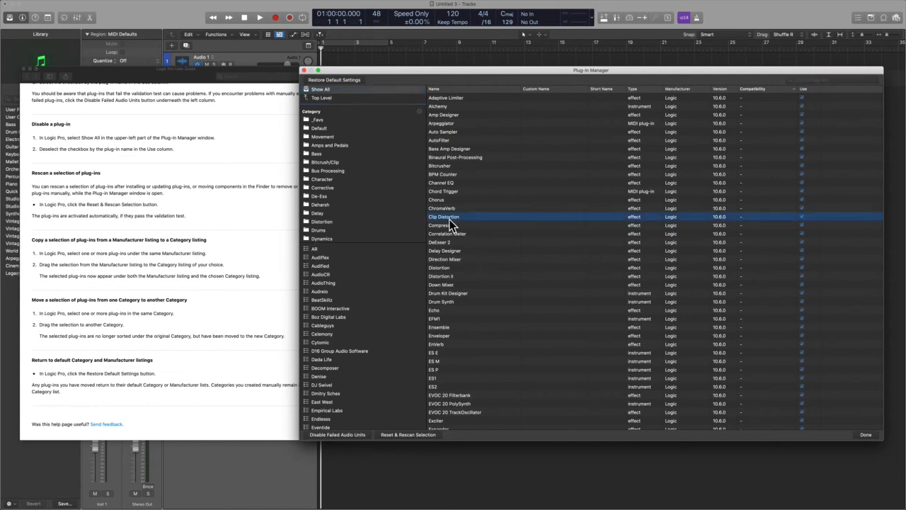